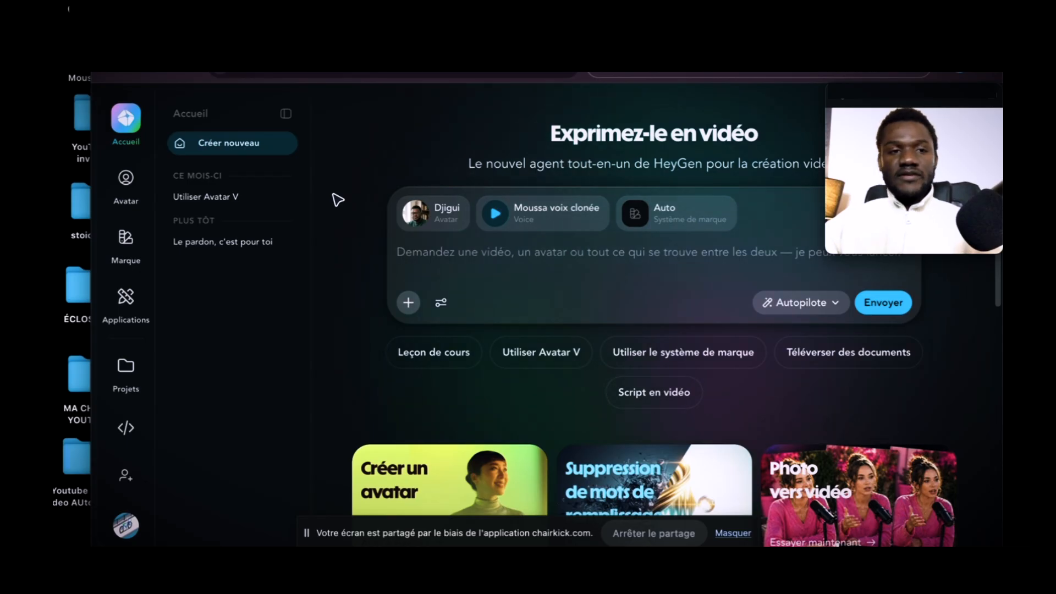
# Open the personal avatars and browse the available looks of the first avatar.
pyautogui.click(126, 176)
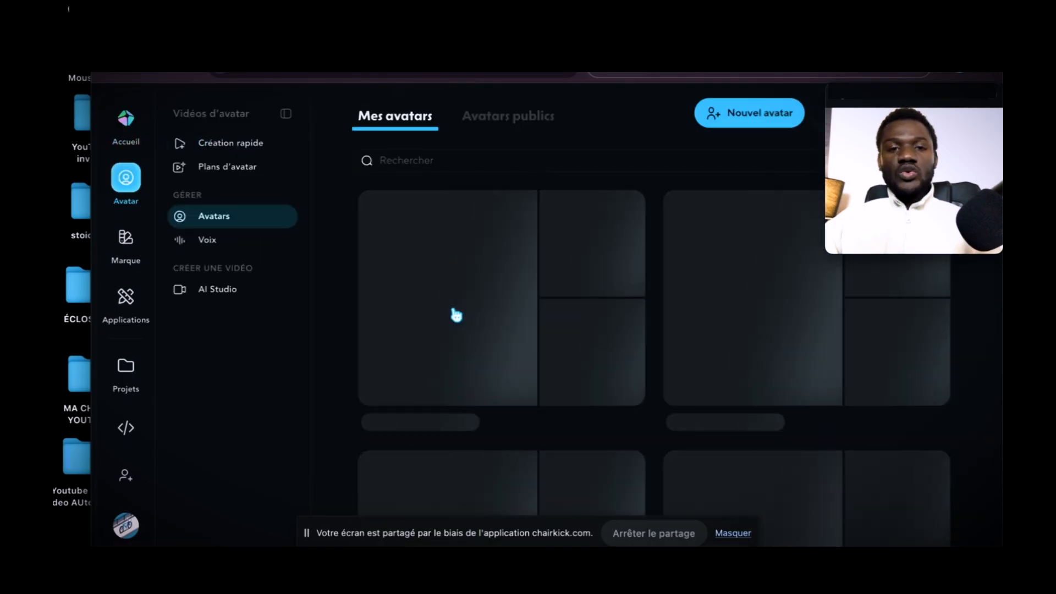
pyautogui.scroll(-3, 450, 316)
pyautogui.scroll(3, 563, 319)
pyautogui.scroll(1, 563, 318)
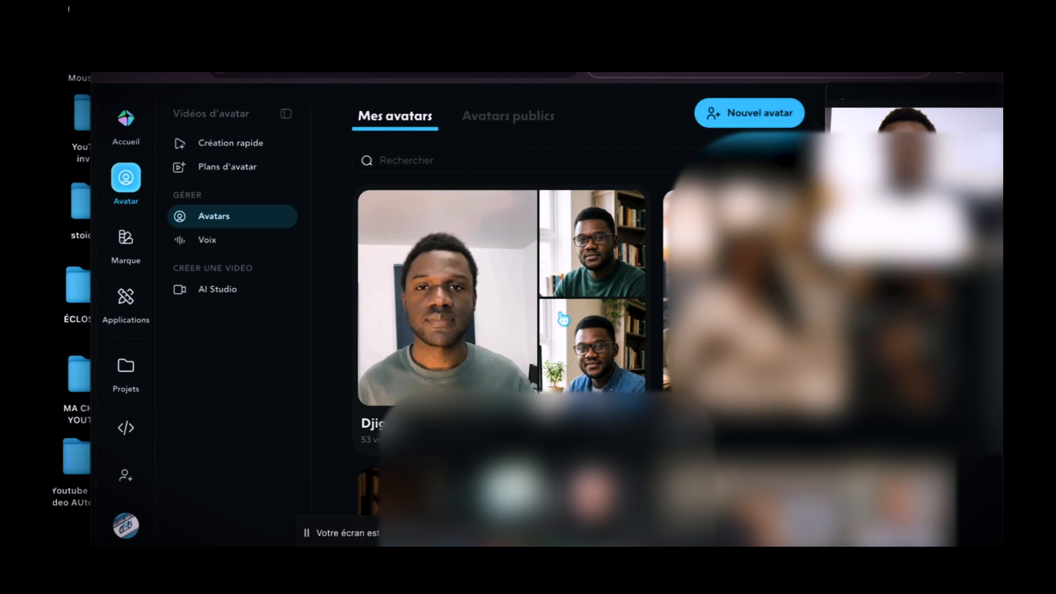
pyautogui.click(593, 242)
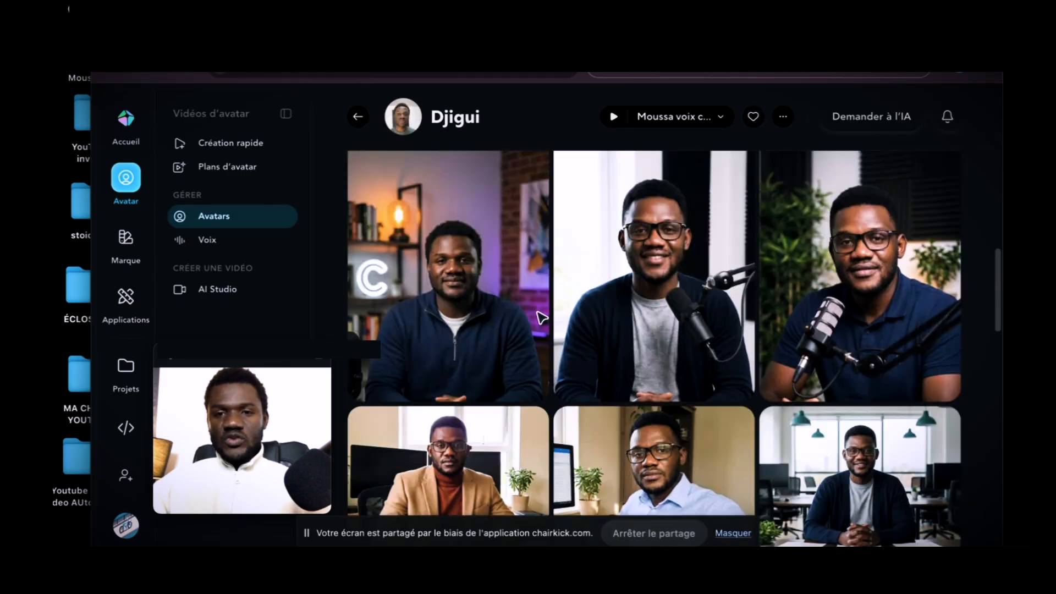
pyautogui.scroll(5, 542, 318)
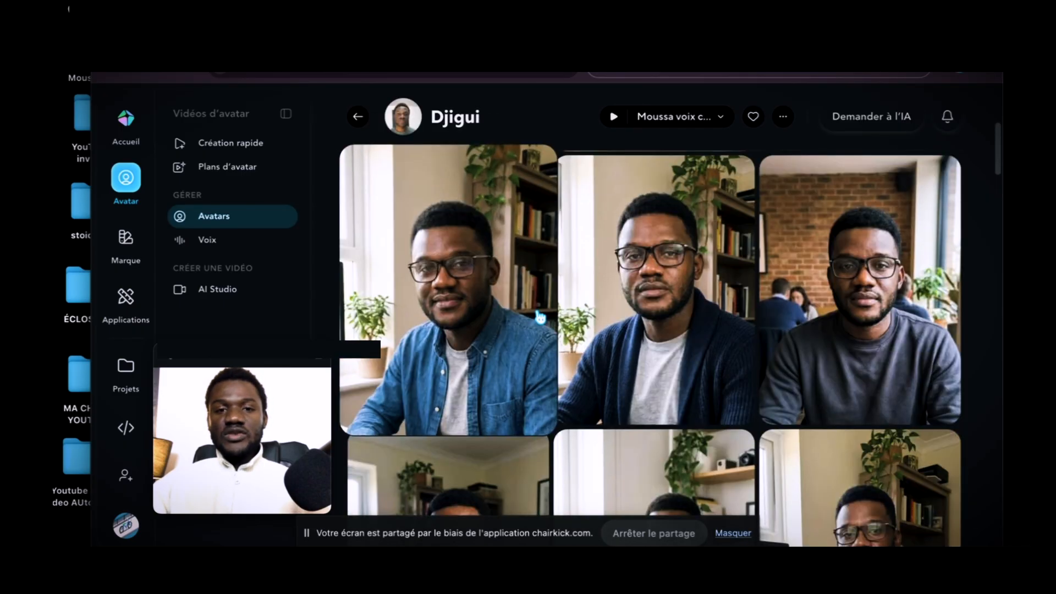
pyautogui.scroll(-5, 661, 320)
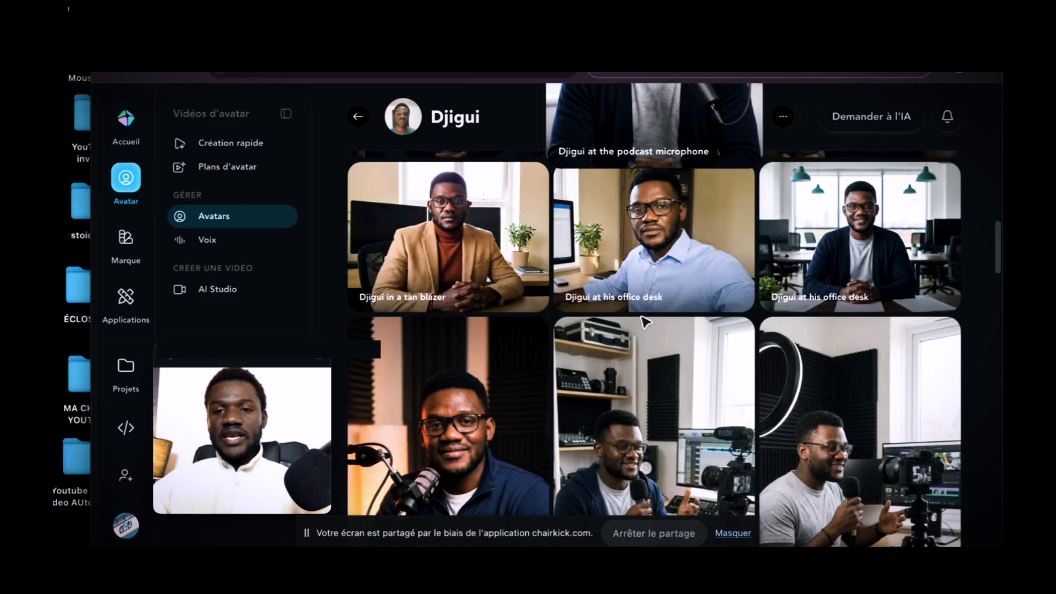
pyautogui.scroll(5, 632, 303)
pyautogui.moveTo(634, 299)
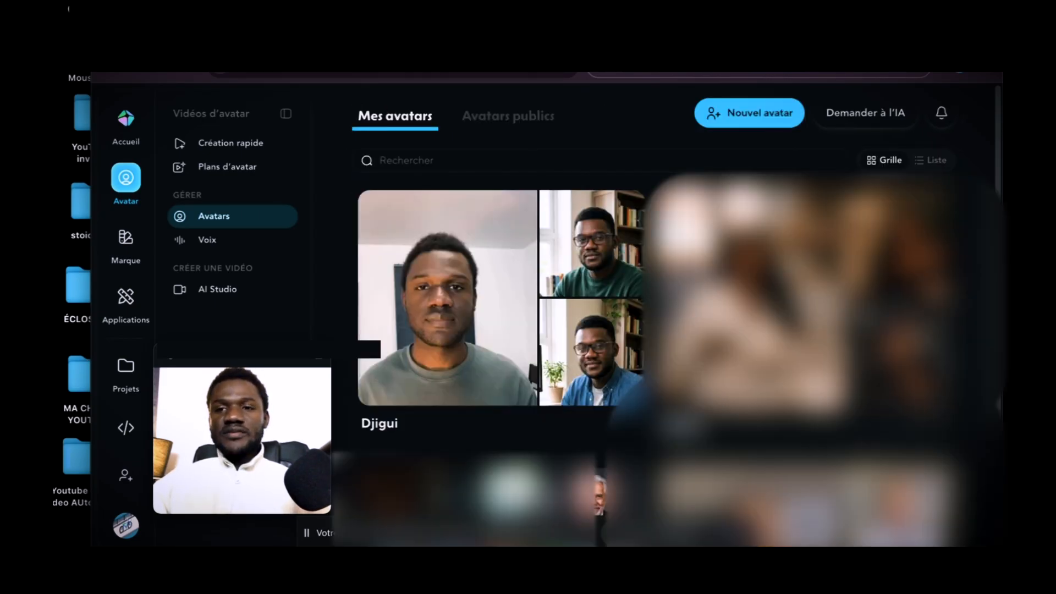
# Start a new avatar with the option to clone a real person and review the webcam recording setup.
pyautogui.click(759, 122)
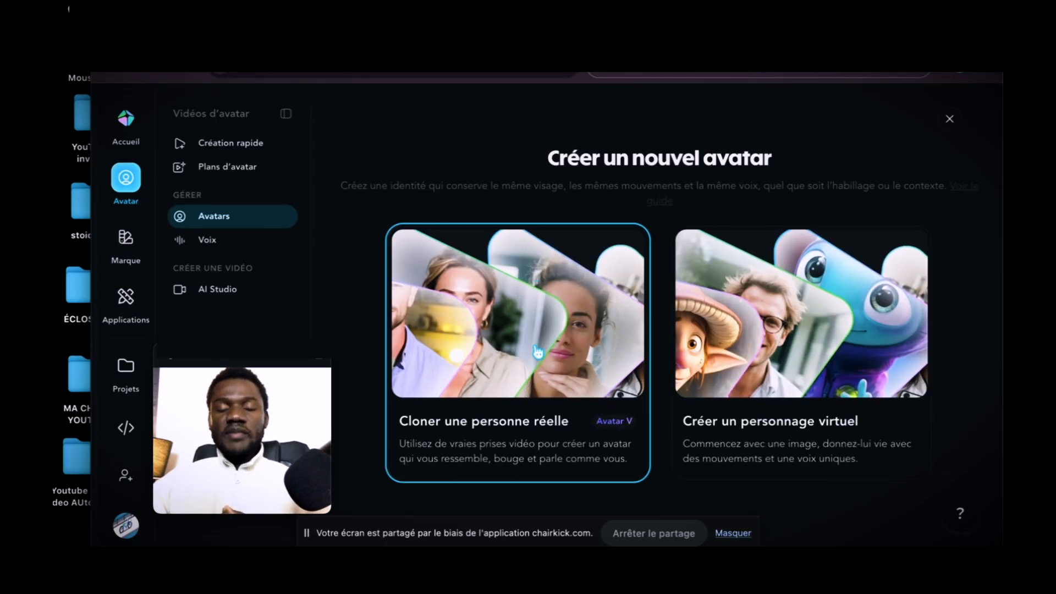
pyautogui.moveTo(722, 406)
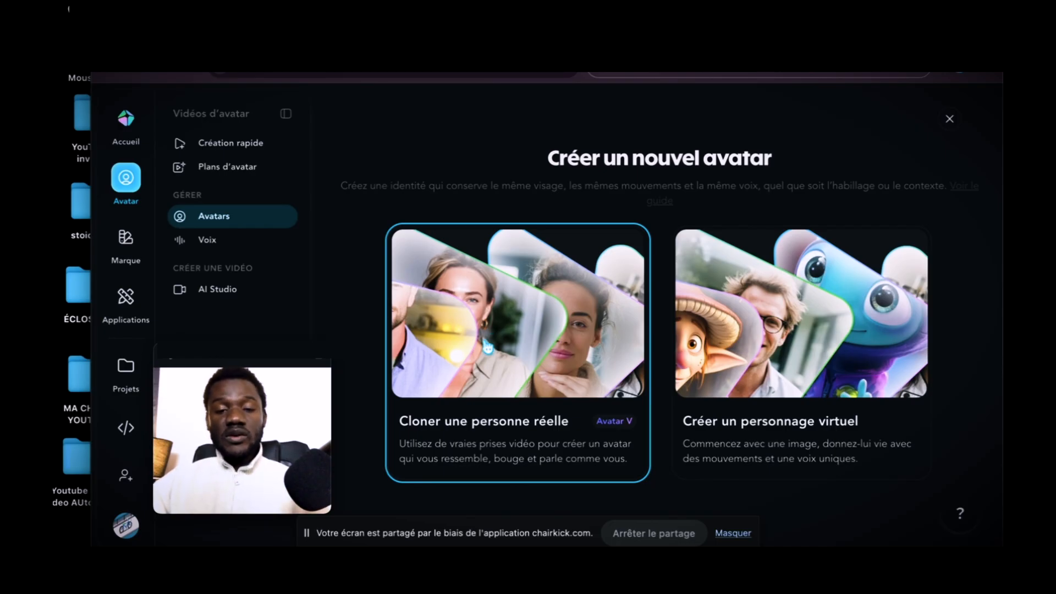
pyautogui.click(493, 285)
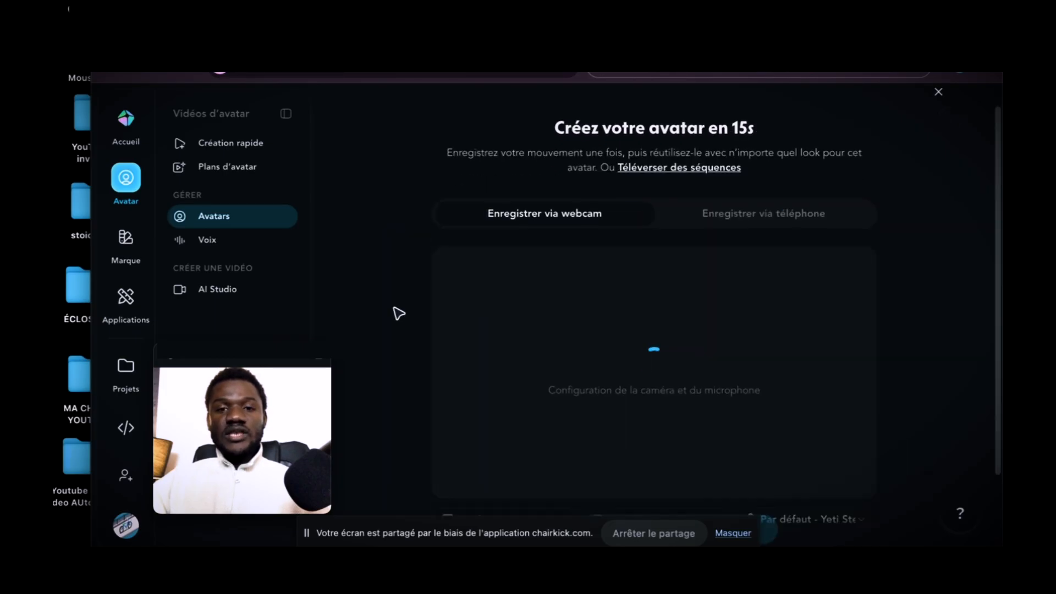
pyautogui.scroll(-2, 399, 314)
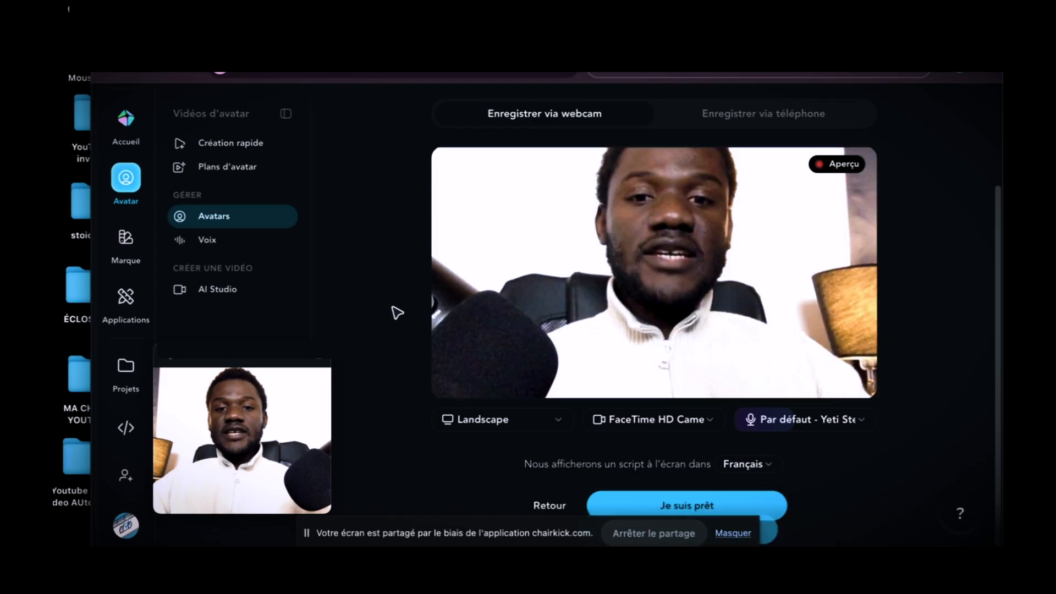
pyautogui.scroll(1, 399, 314)
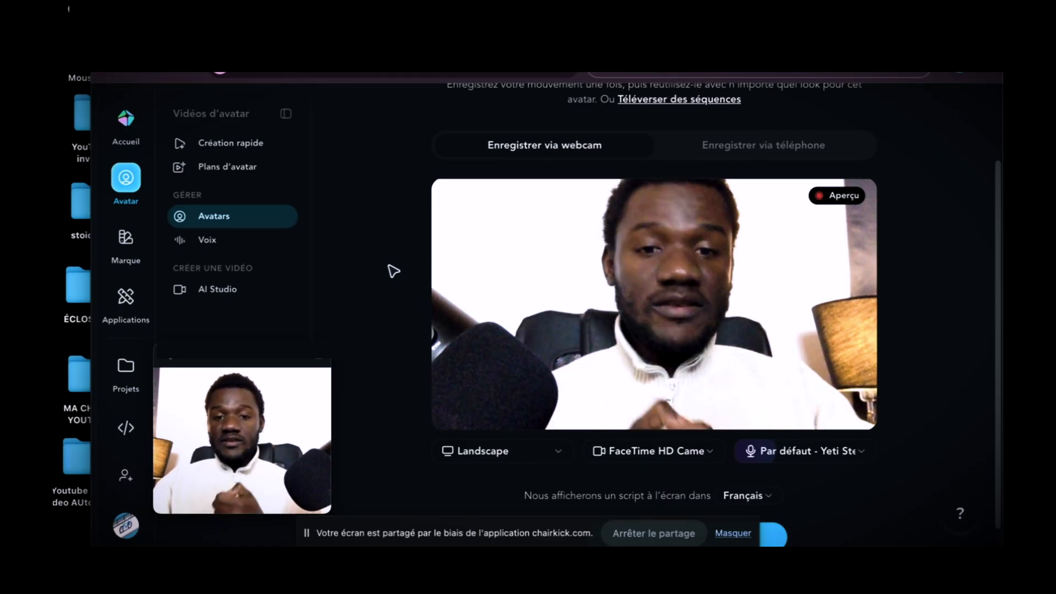
pyautogui.scroll(-1, 511, 344)
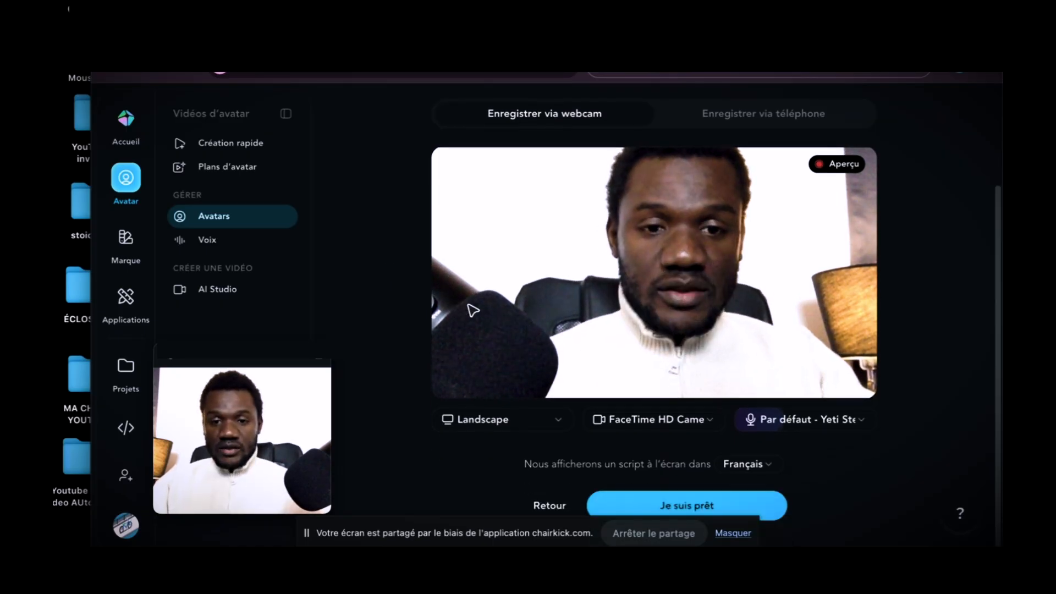
pyautogui.scroll(3, 512, 426)
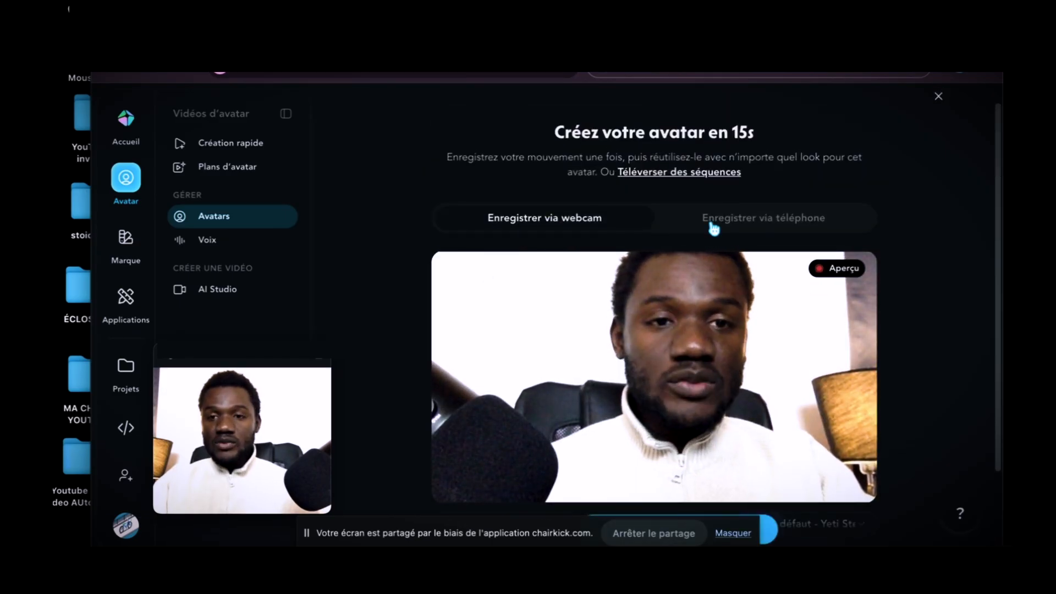
# Review the phone recording and video footage upload options for the new avatar, and close the avatar creation.
pyautogui.click(773, 215)
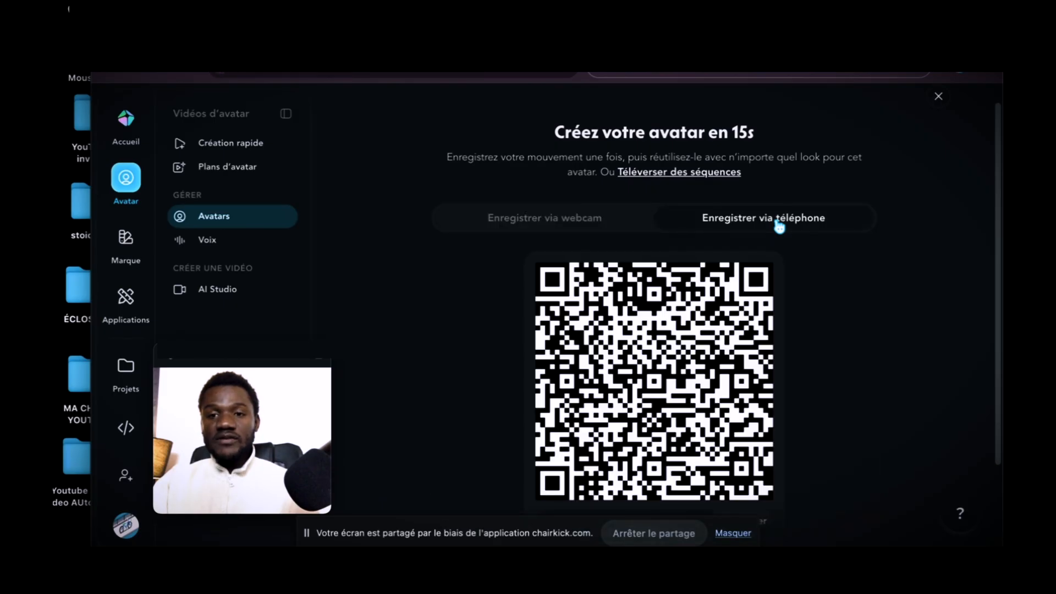
pyautogui.scroll(-2, 650, 394)
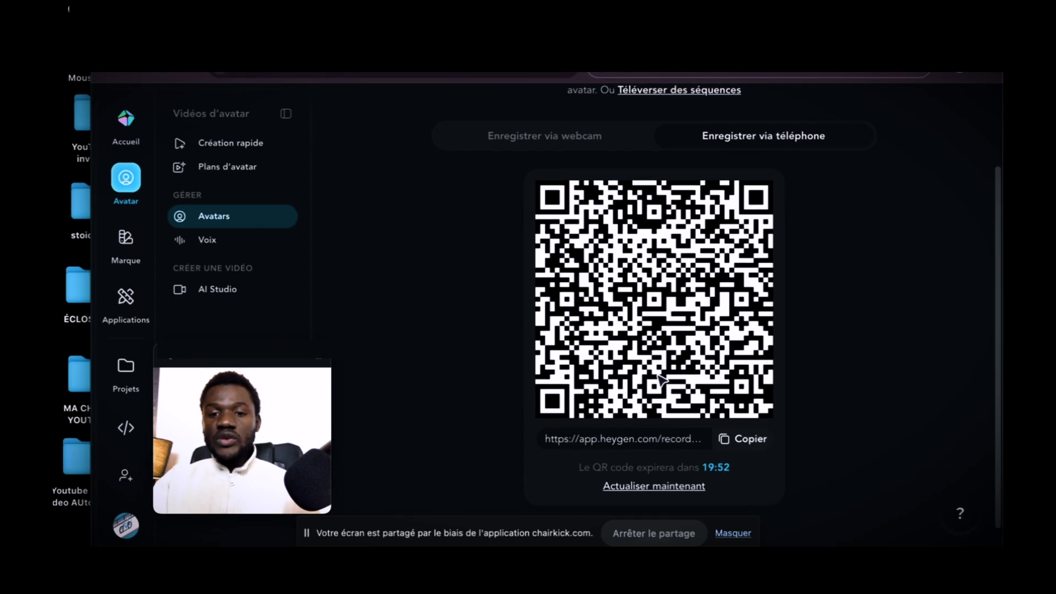
pyautogui.scroll(2, 662, 378)
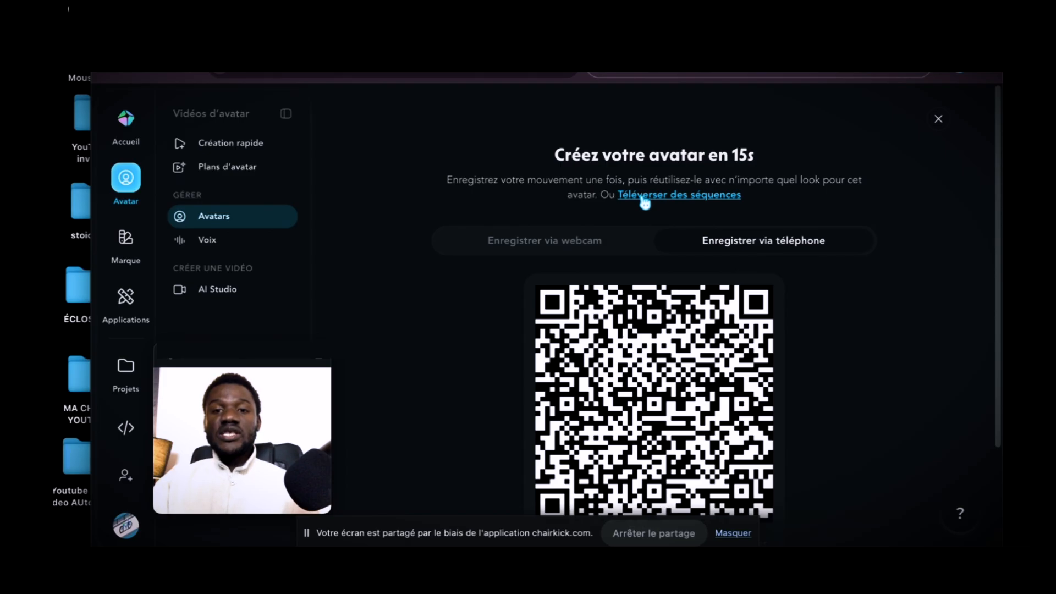
pyautogui.click(660, 199)
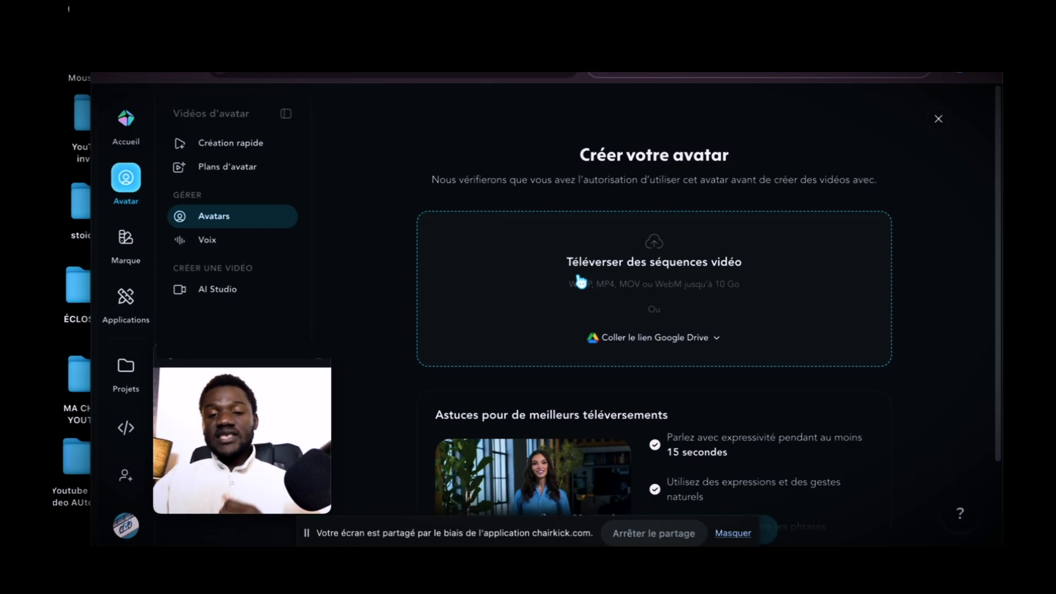
pyautogui.click(939, 120)
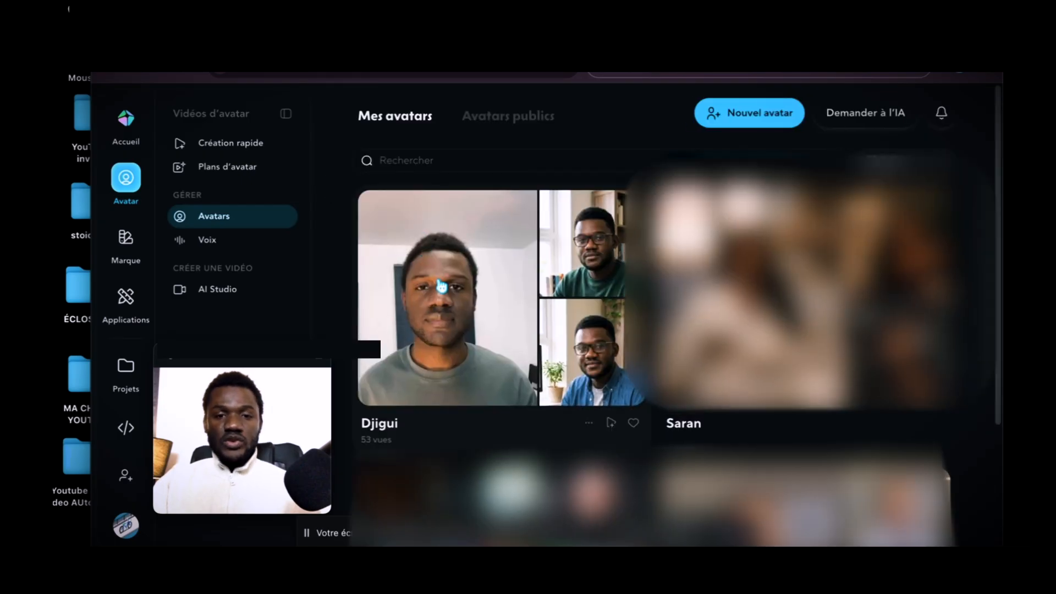
# Open the first personal avatar, play the preview video of its original verified look and close the preview.
pyautogui.click(443, 284)
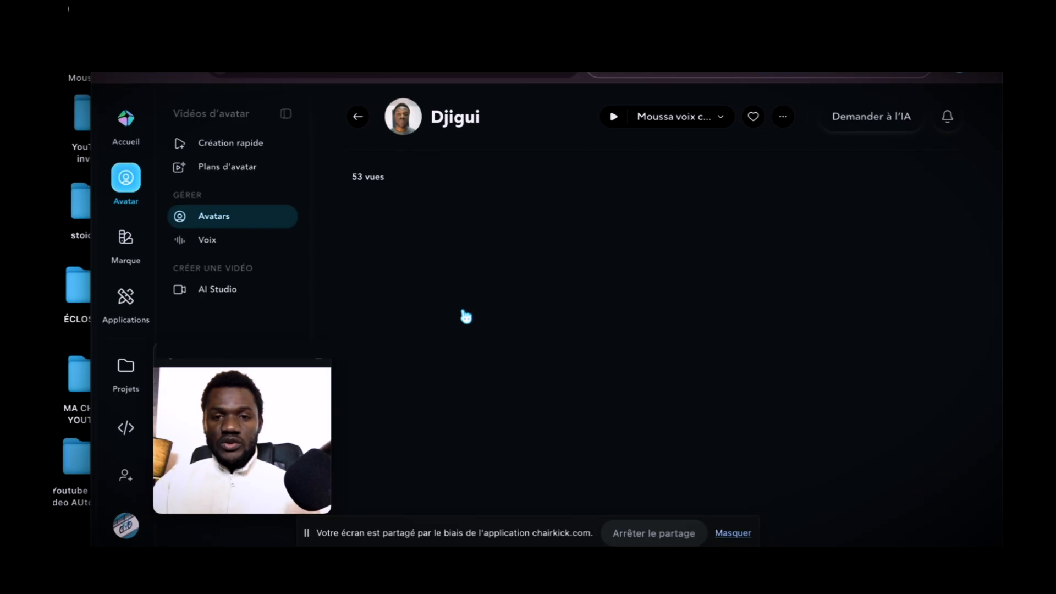
pyautogui.scroll(-5, 648, 338)
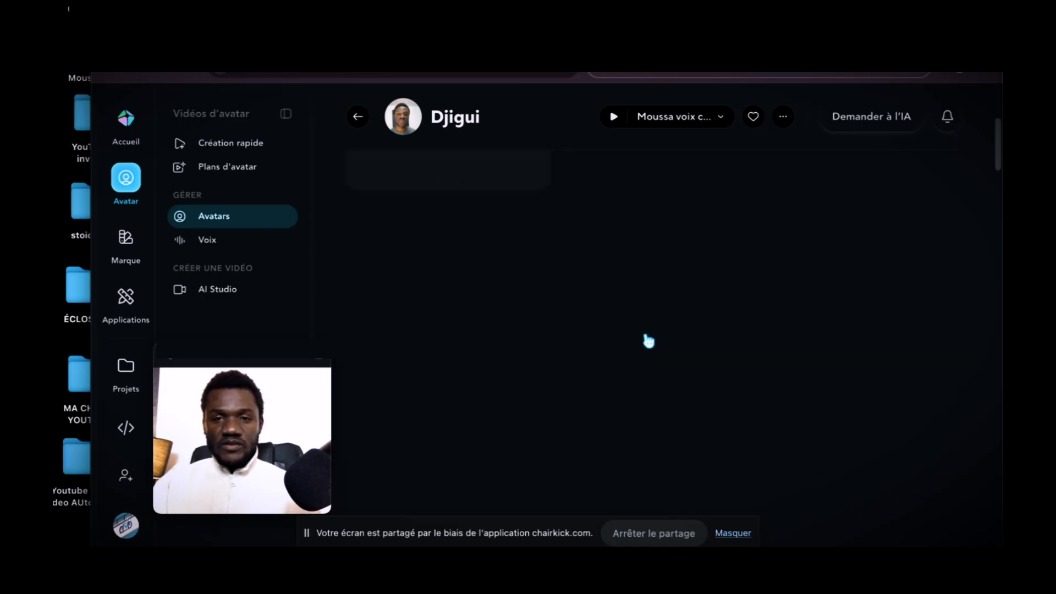
pyautogui.scroll(5, 648, 341)
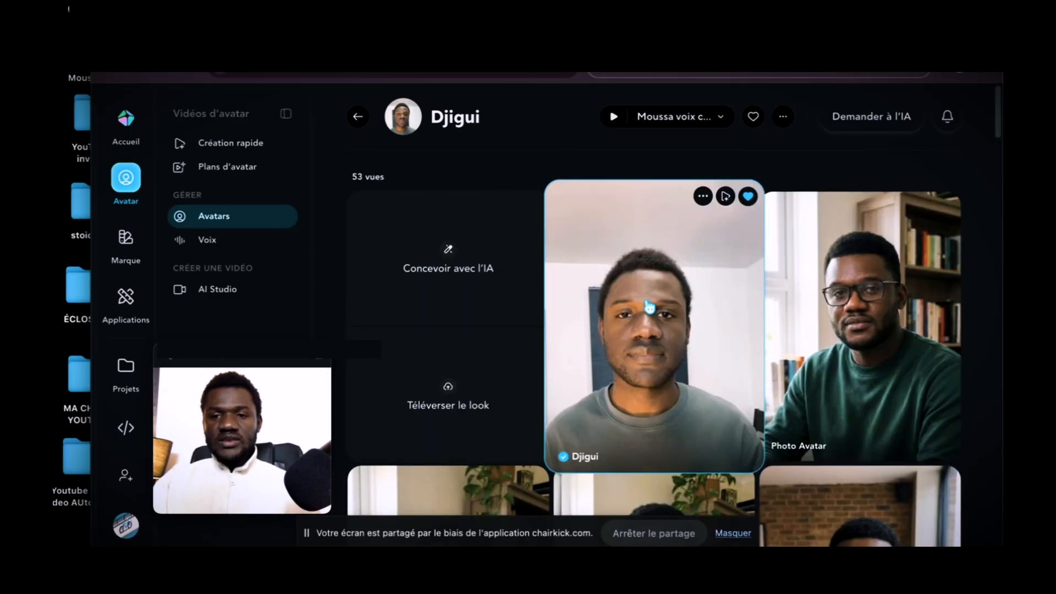
pyautogui.click(644, 304)
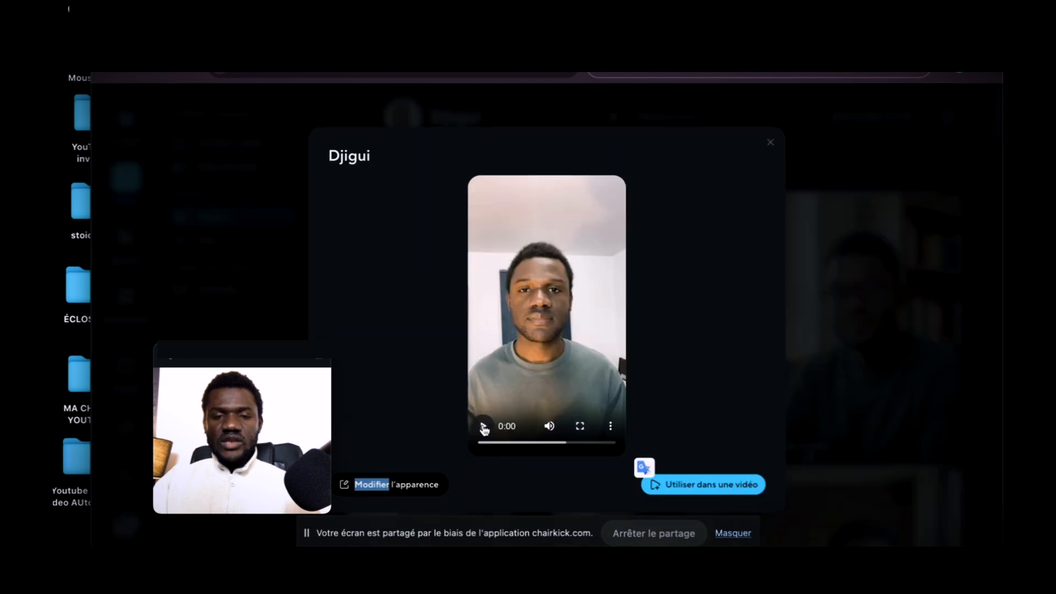
pyautogui.click(483, 429)
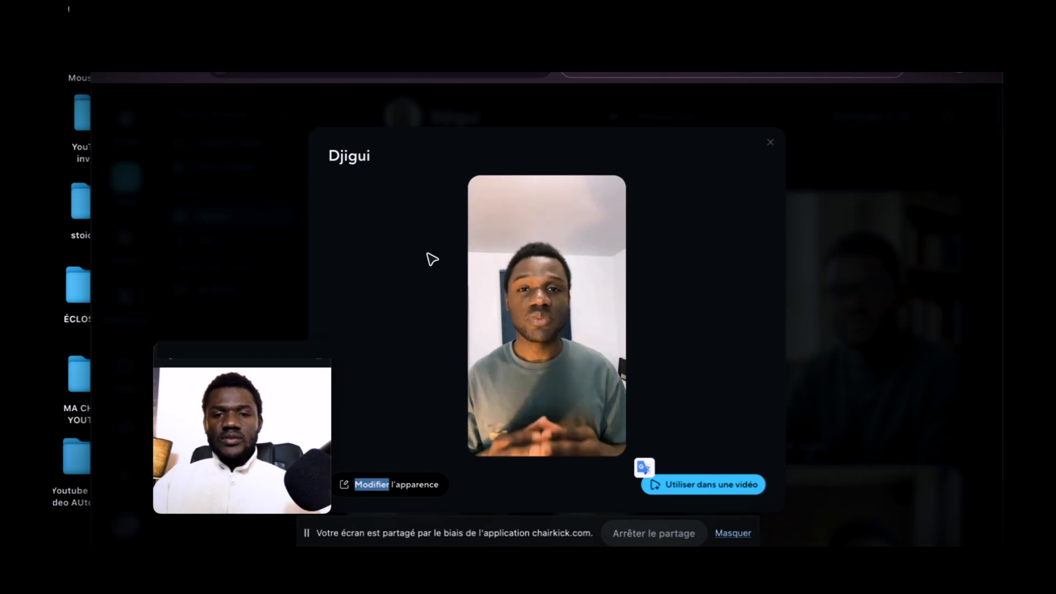
pyautogui.moveTo(483, 454)
pyautogui.click(484, 427)
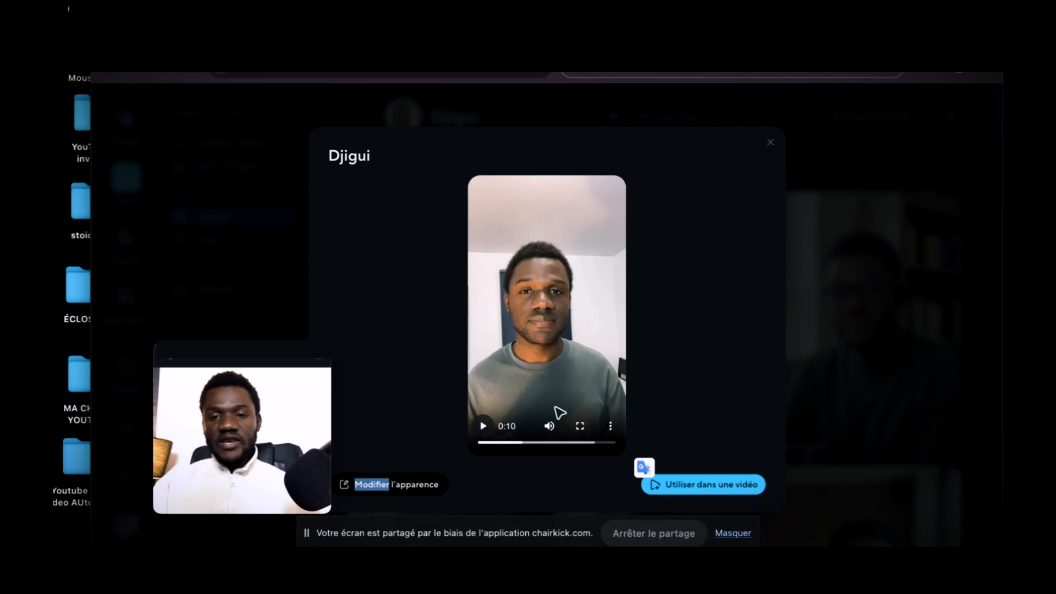
pyautogui.click(770, 142)
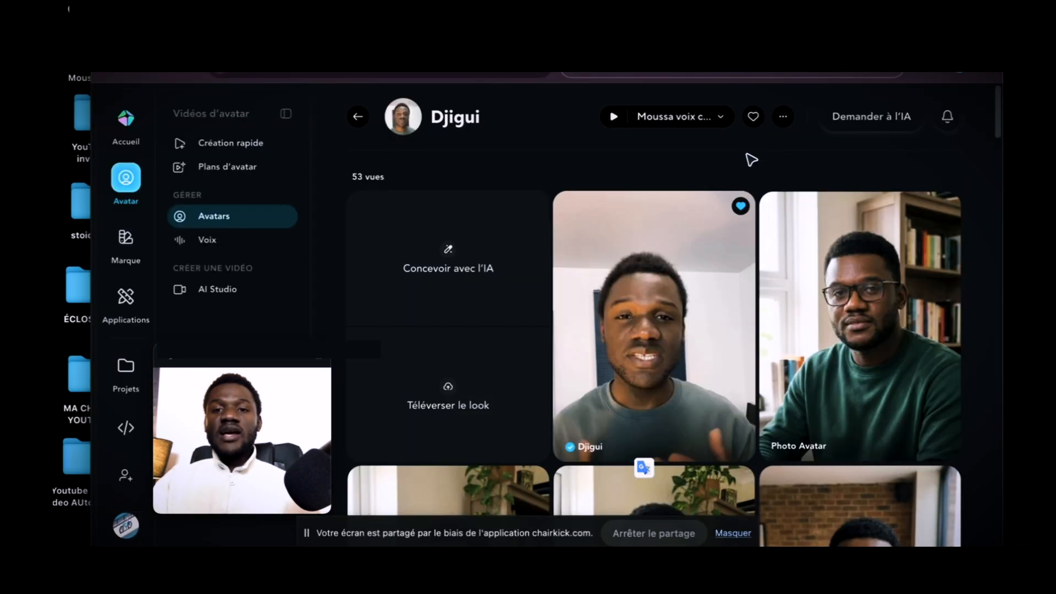
# Create a scene-by-scene video from the avatar's original look and set the video to landscape format.
pyautogui.moveTo(658, 355)
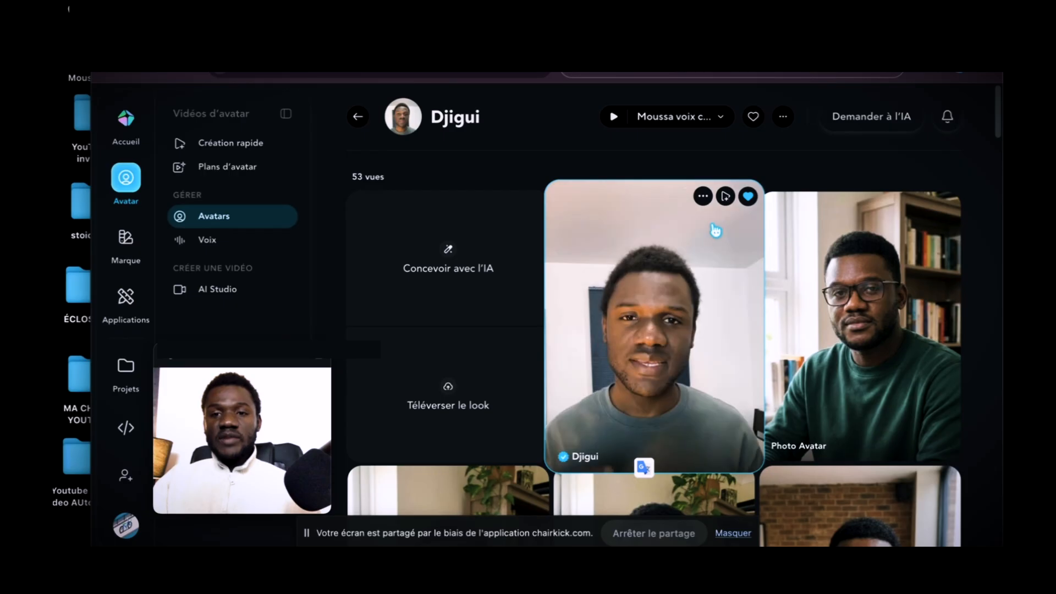
pyautogui.click(726, 198)
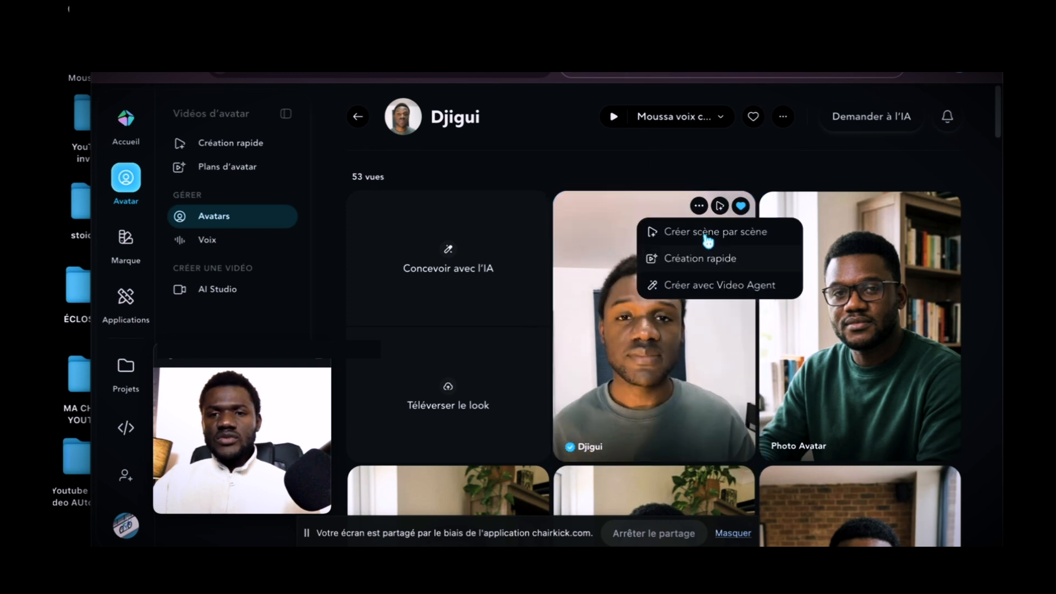
pyautogui.click(747, 235)
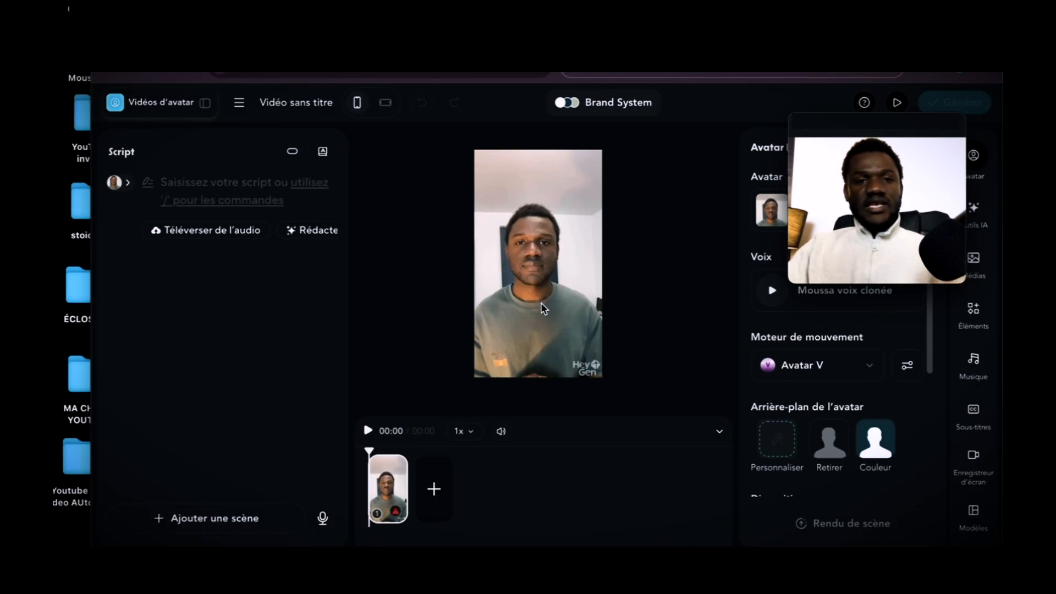
pyautogui.click(386, 104)
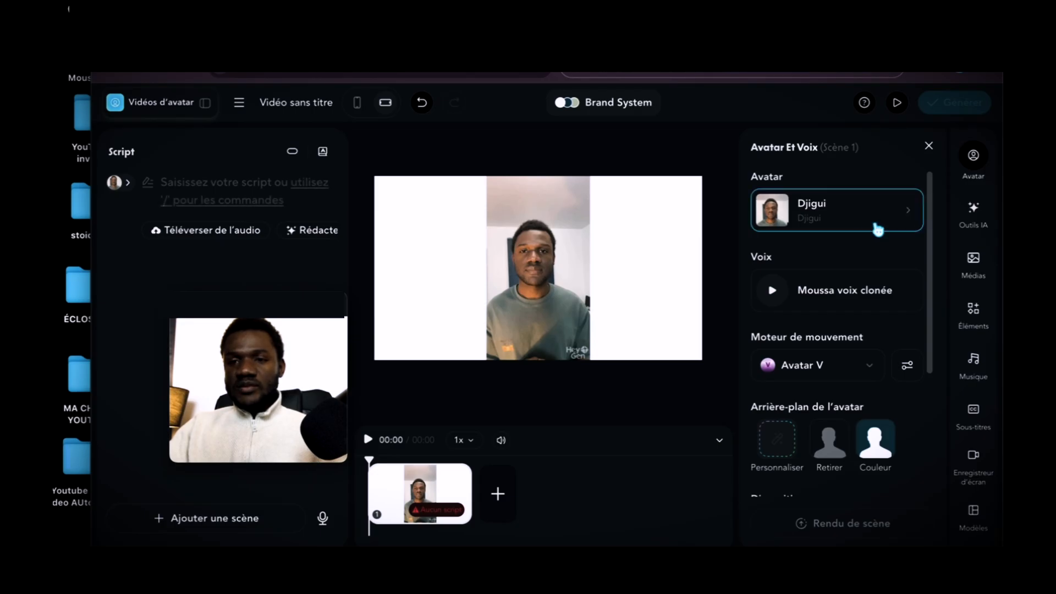
# Change the avatar's look in scene 1 to the "in a tan blazer" look.
pyautogui.click(908, 215)
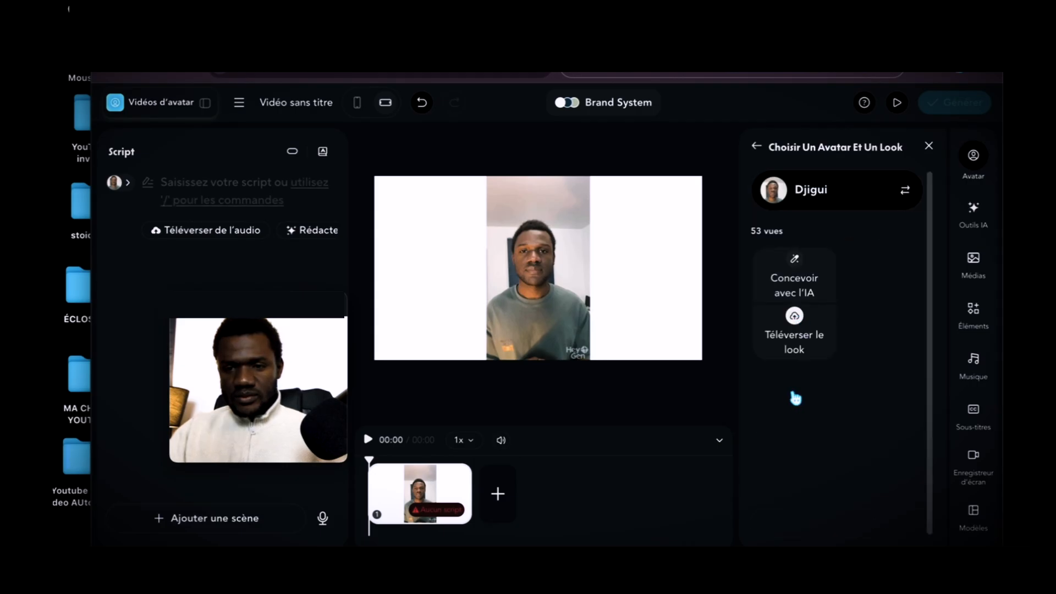
pyautogui.scroll(-2, 795, 398)
pyautogui.scroll(-5, 810, 390)
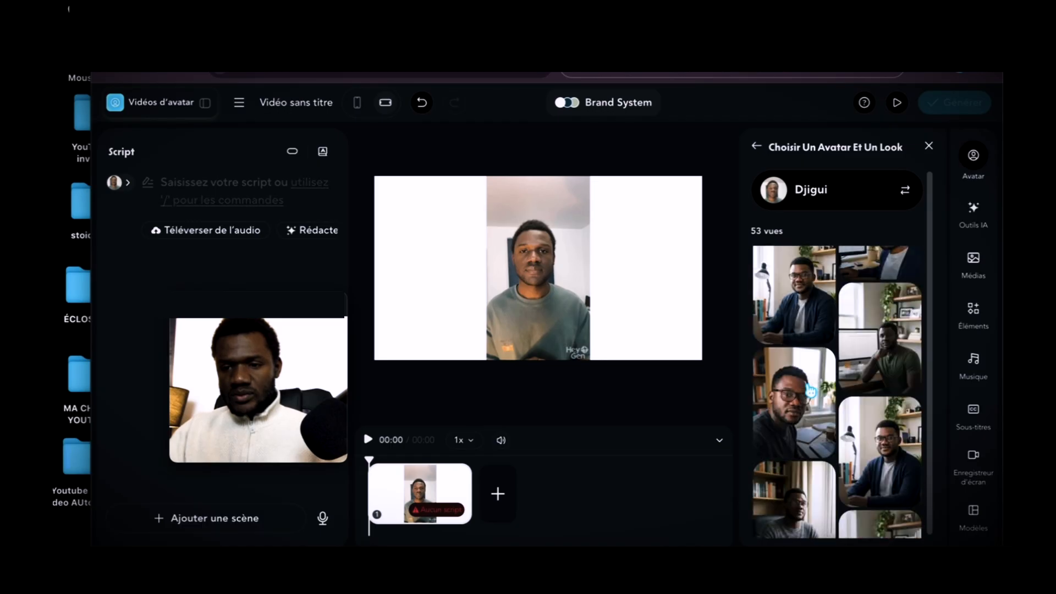
pyautogui.scroll(-5, 810, 390)
pyautogui.scroll(-5, 810, 389)
pyautogui.scroll(-5, 810, 392)
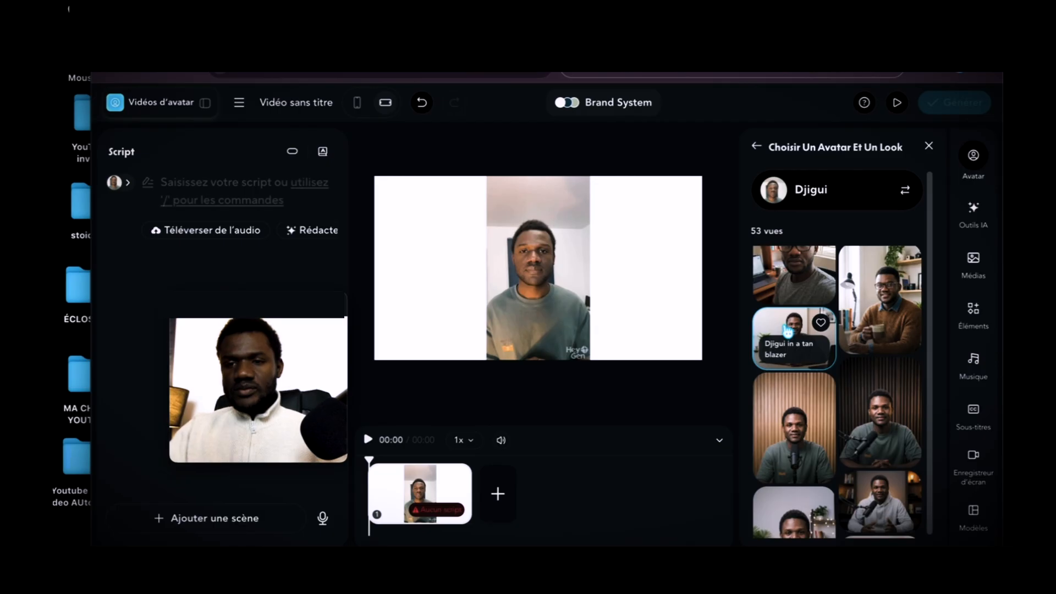
pyautogui.click(780, 333)
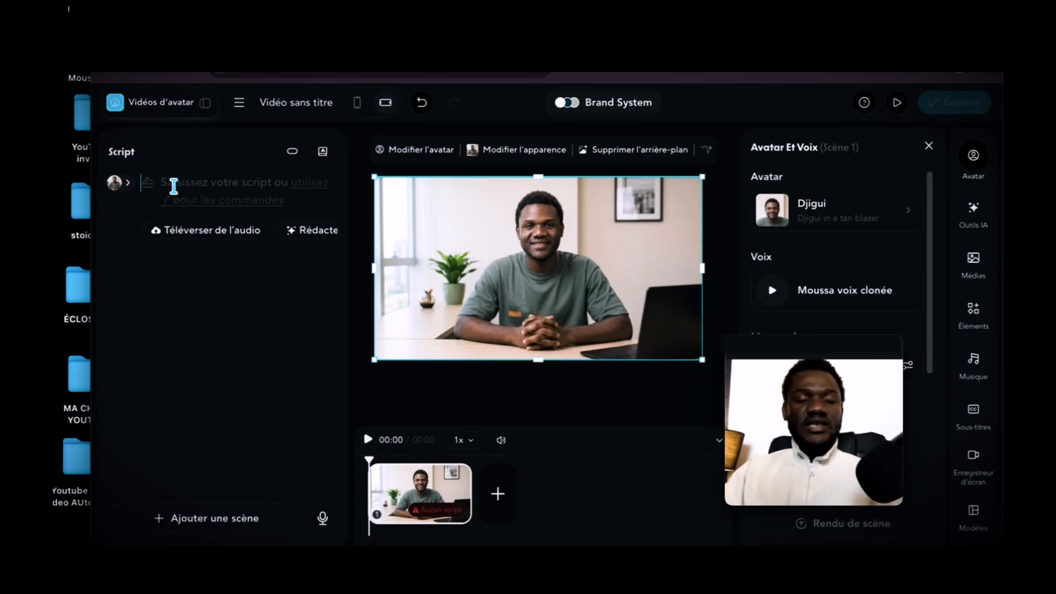
# Write scene 1's French script: a greeting introducing the named person's digital twin, followed by "Je peux parler en imitant toutes ses expressions. Bonne journée".
pyautogui.click(225, 268)
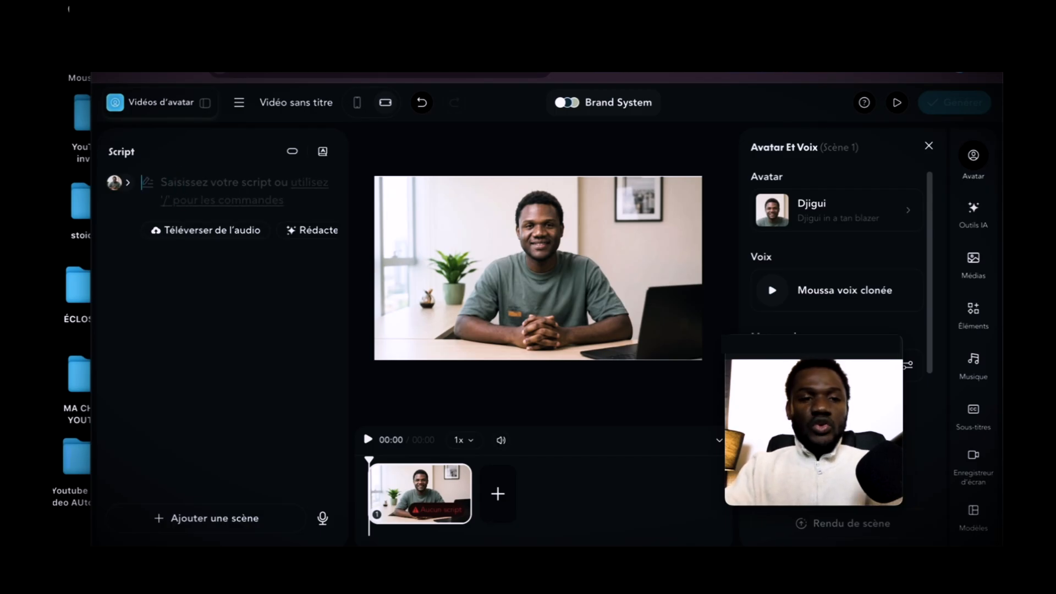
pyautogui.write('Bonj')
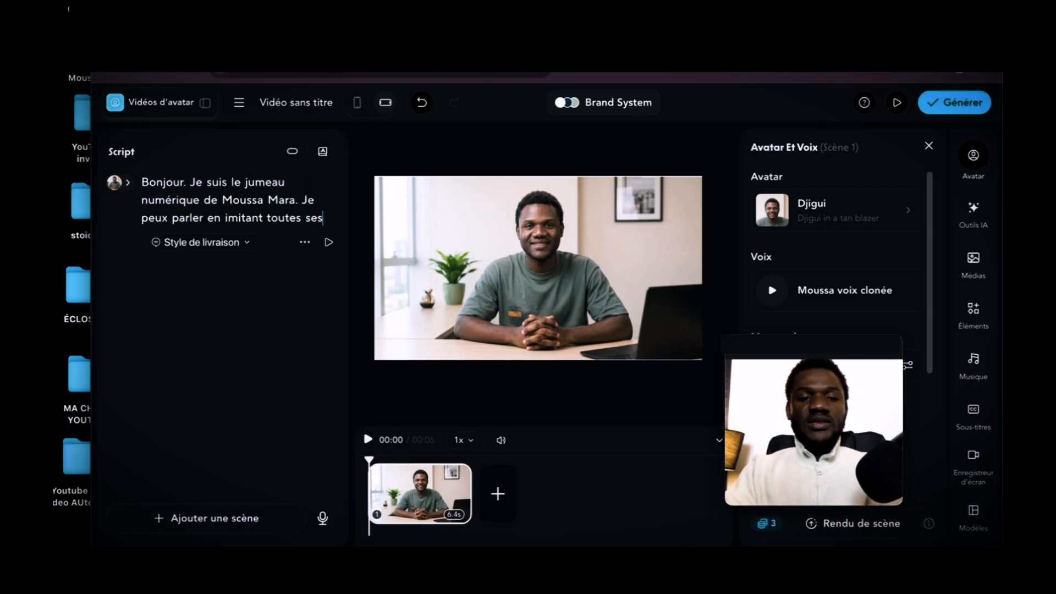
pyautogui.write('eqx')
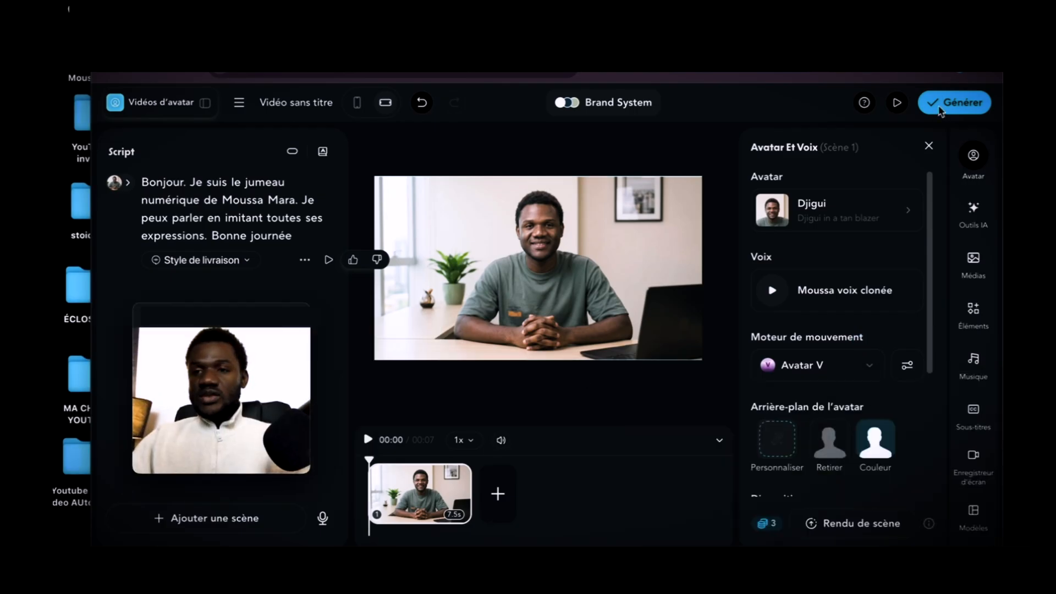
# Rename the untitled video as "Tuto avatar".
pyautogui.click(301, 103)
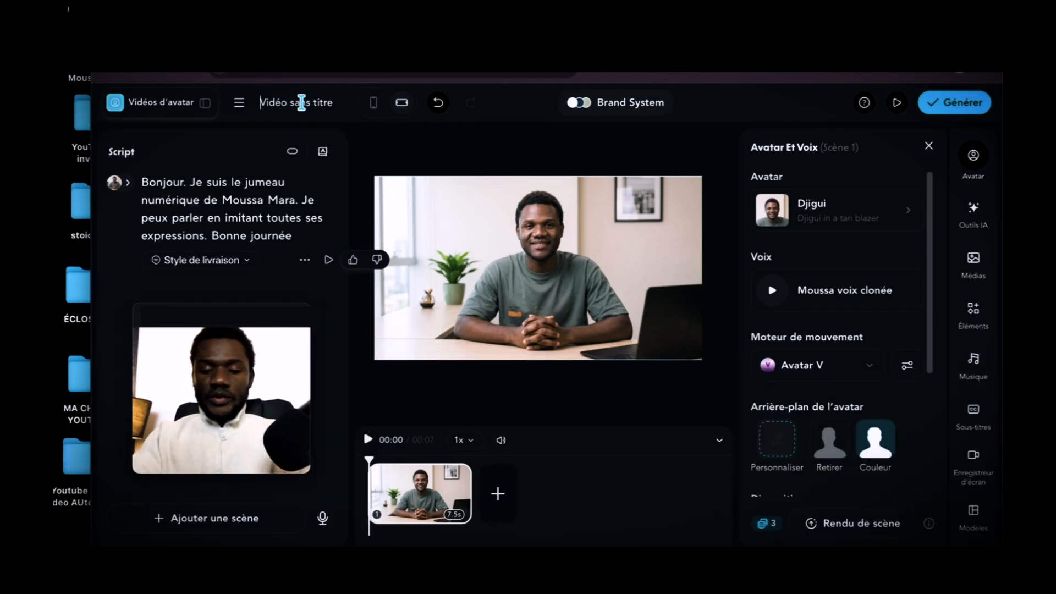
pyautogui.hotkey('ctrl', 'a')
pyautogui.write('Tuto avatar')
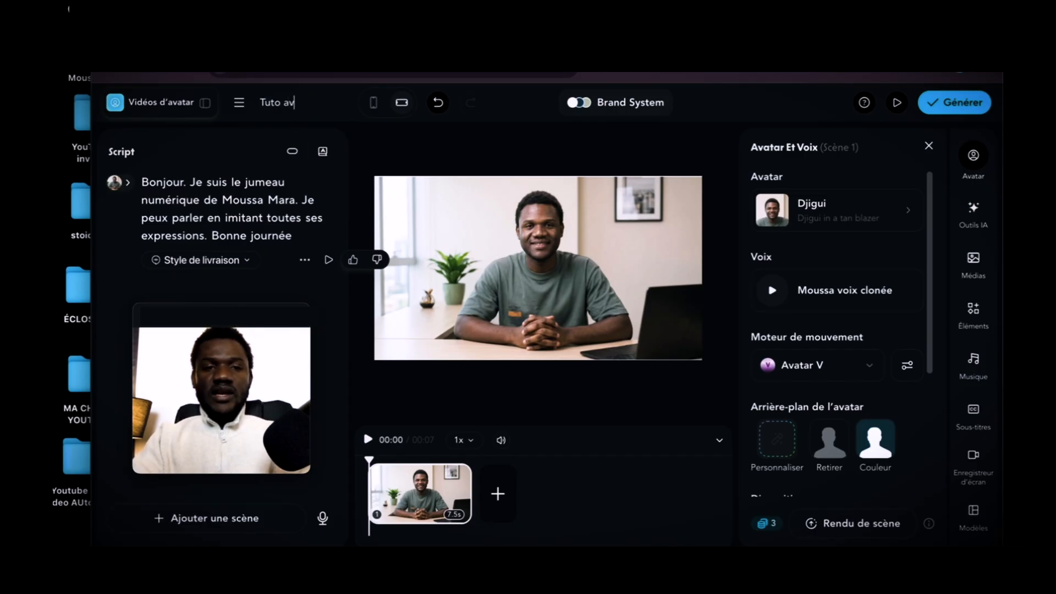
# Start generating the video, review the output format choices and keep MP4.
pyautogui.click(944, 107)
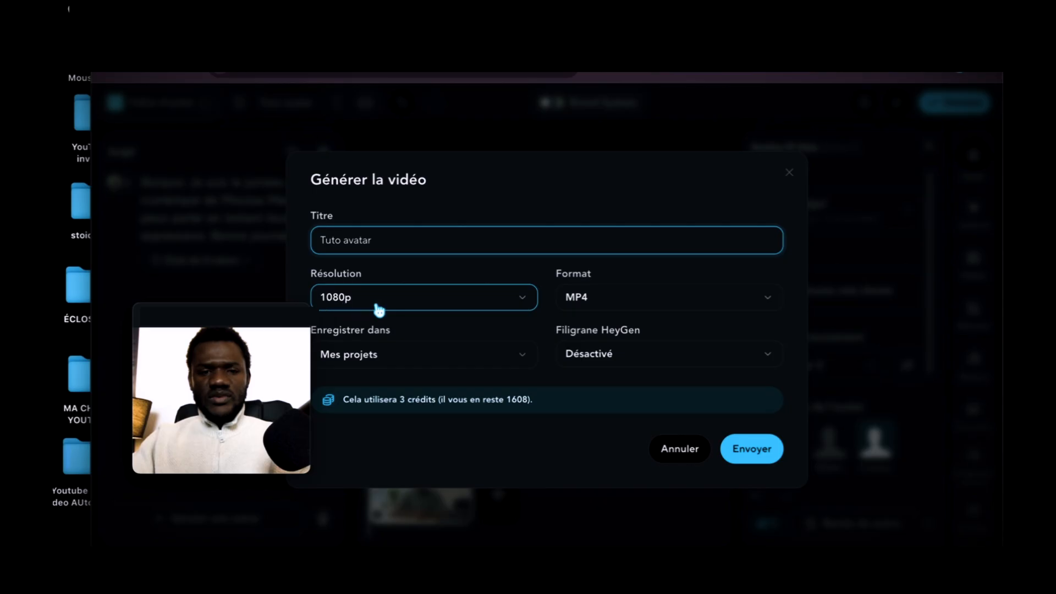
pyautogui.click(638, 303)
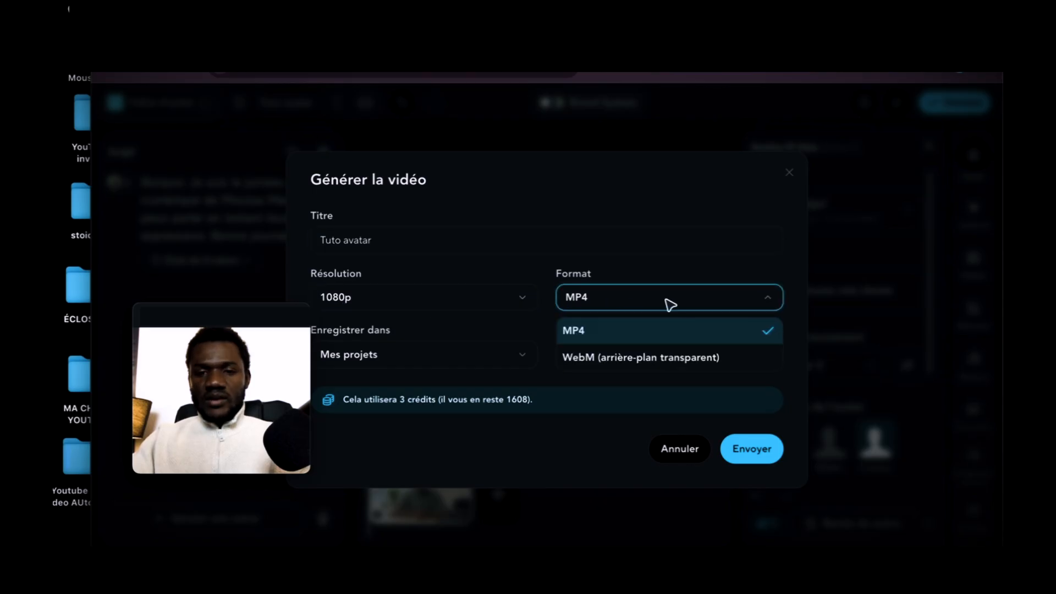
pyautogui.click(692, 304)
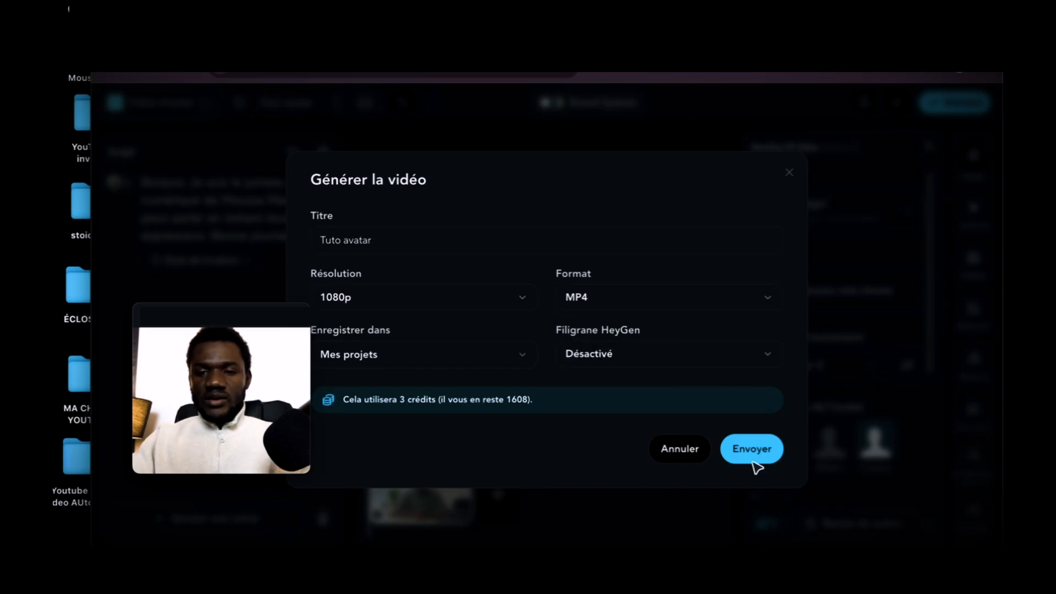